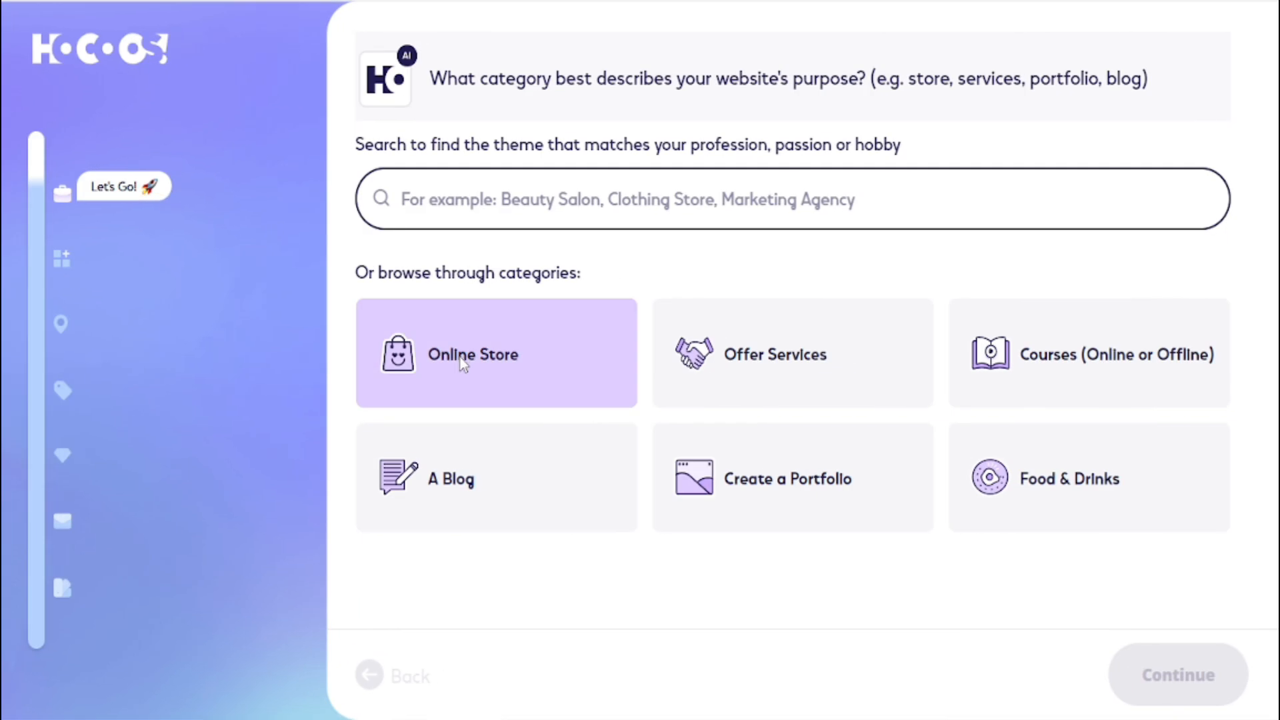
# - Set the website's purpose to a clothing store from the clothes group of the Online Store category
pyautogui.click(461, 358)
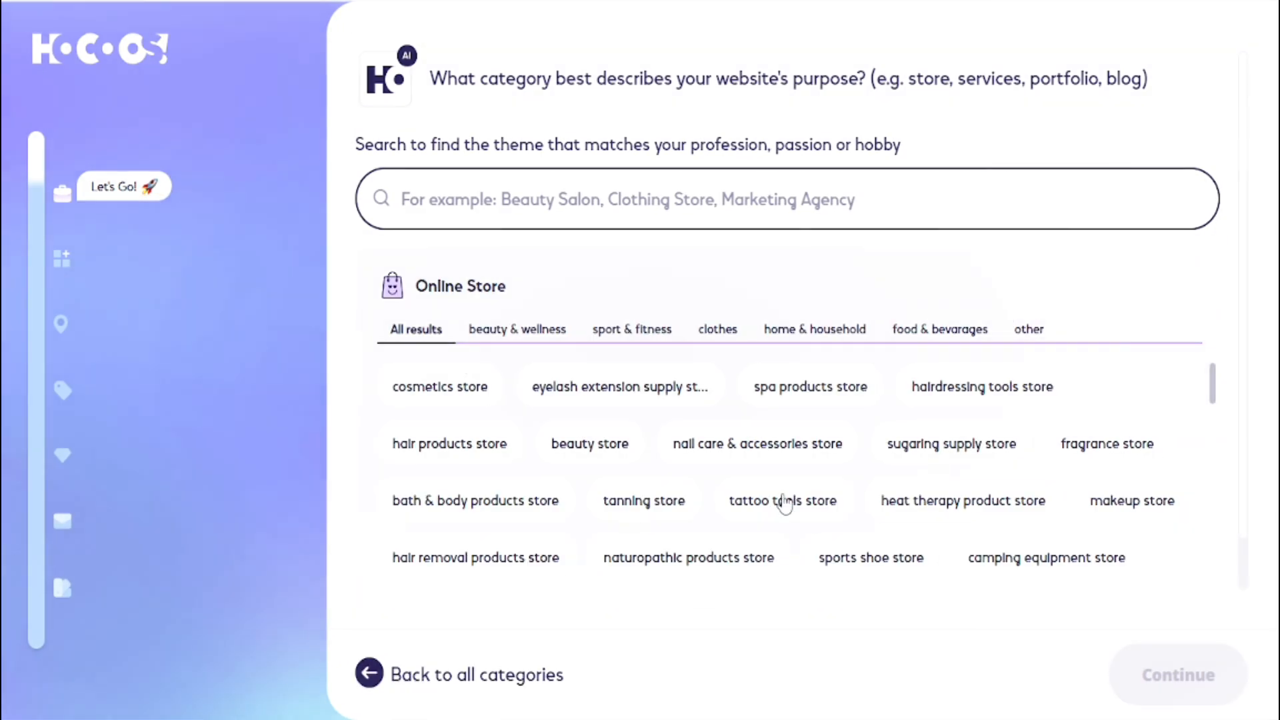
pyautogui.click(729, 333)
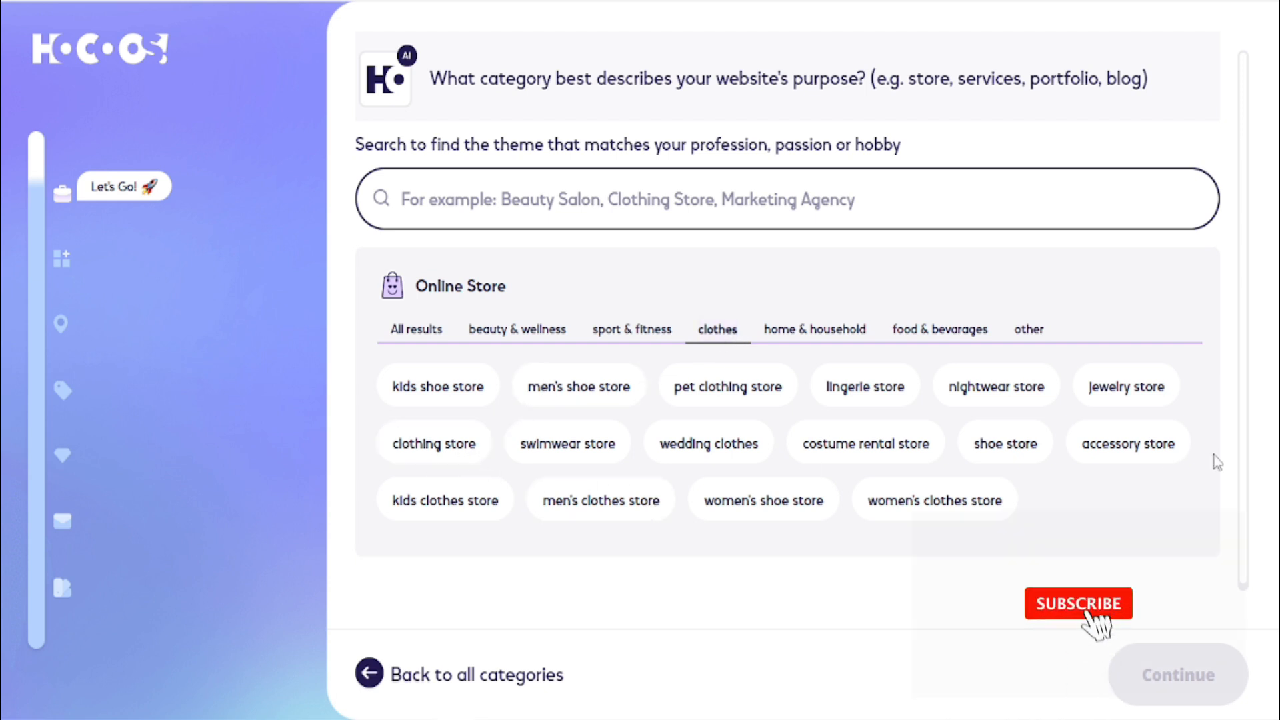
pyautogui.click(439, 443)
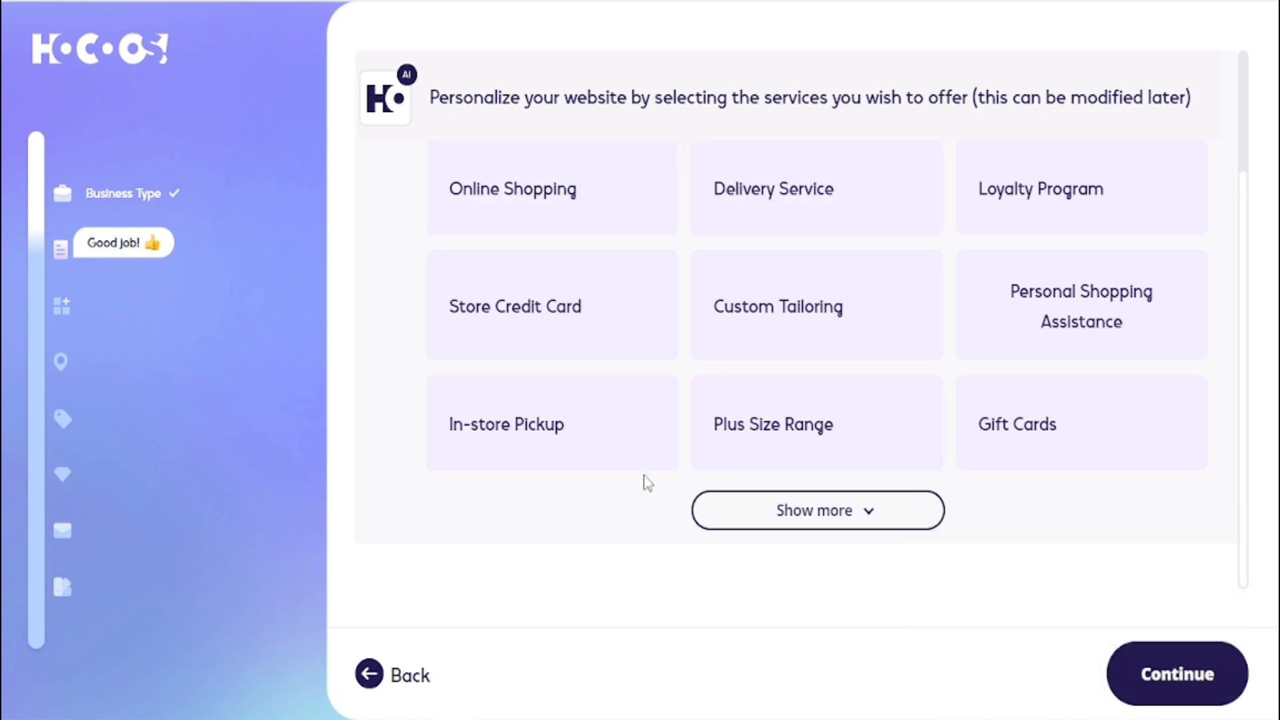
# - Expand the list of services the website can offer and look through the additional options
pyautogui.click(766, 507)
pyautogui.scroll(-1, 629, 445)
pyautogui.scroll(3, 1031, 340)
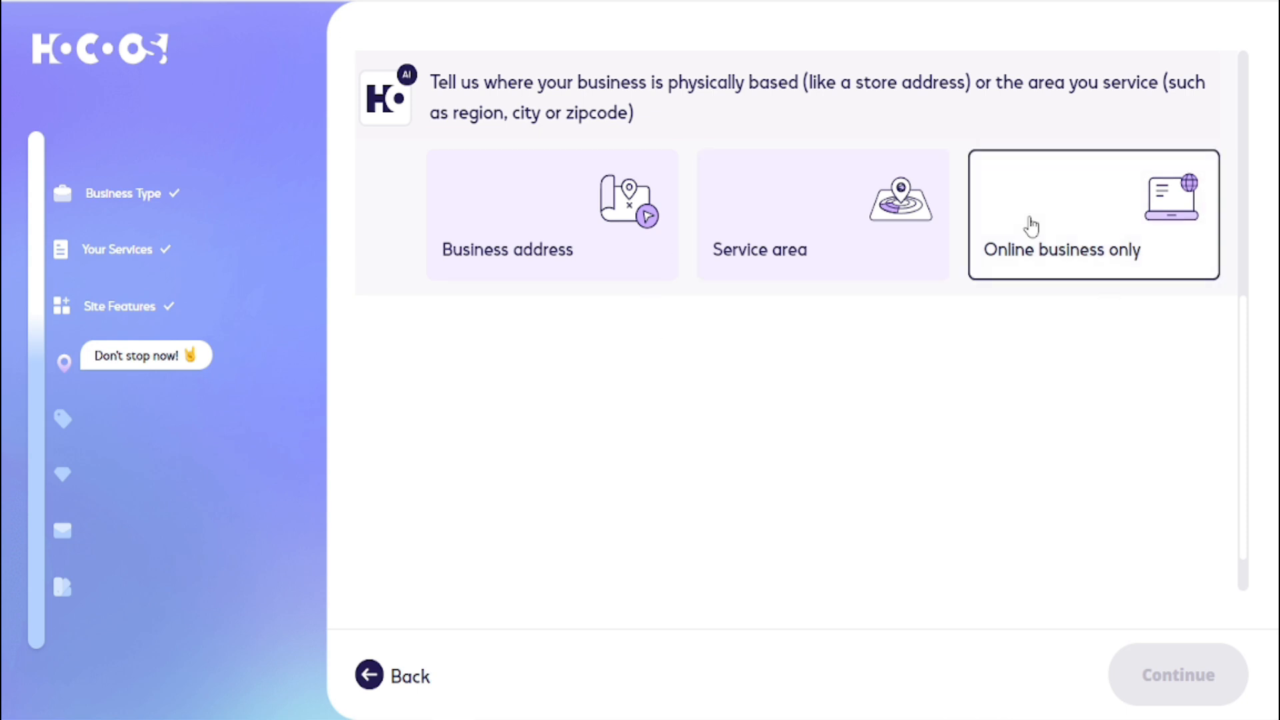
# - Set the business location to Online business only and name the business Fashion world
pyautogui.click(1028, 226)
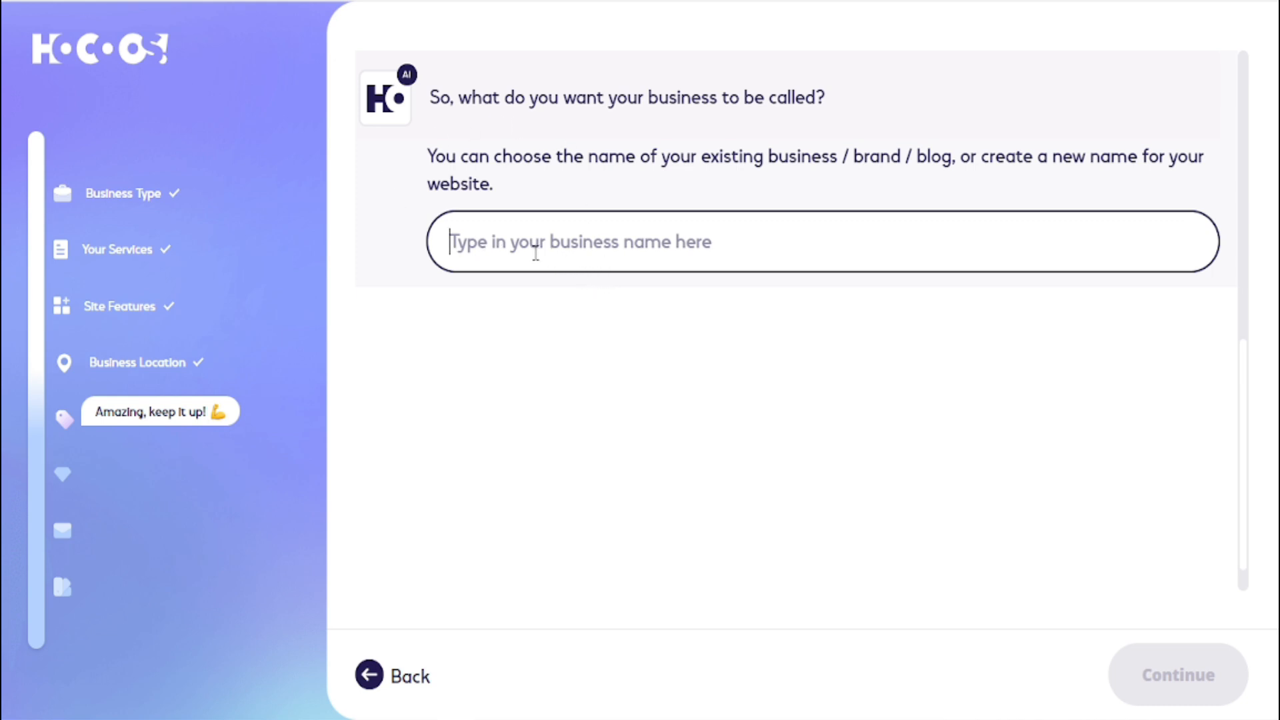
pyautogui.write('Fashion world')
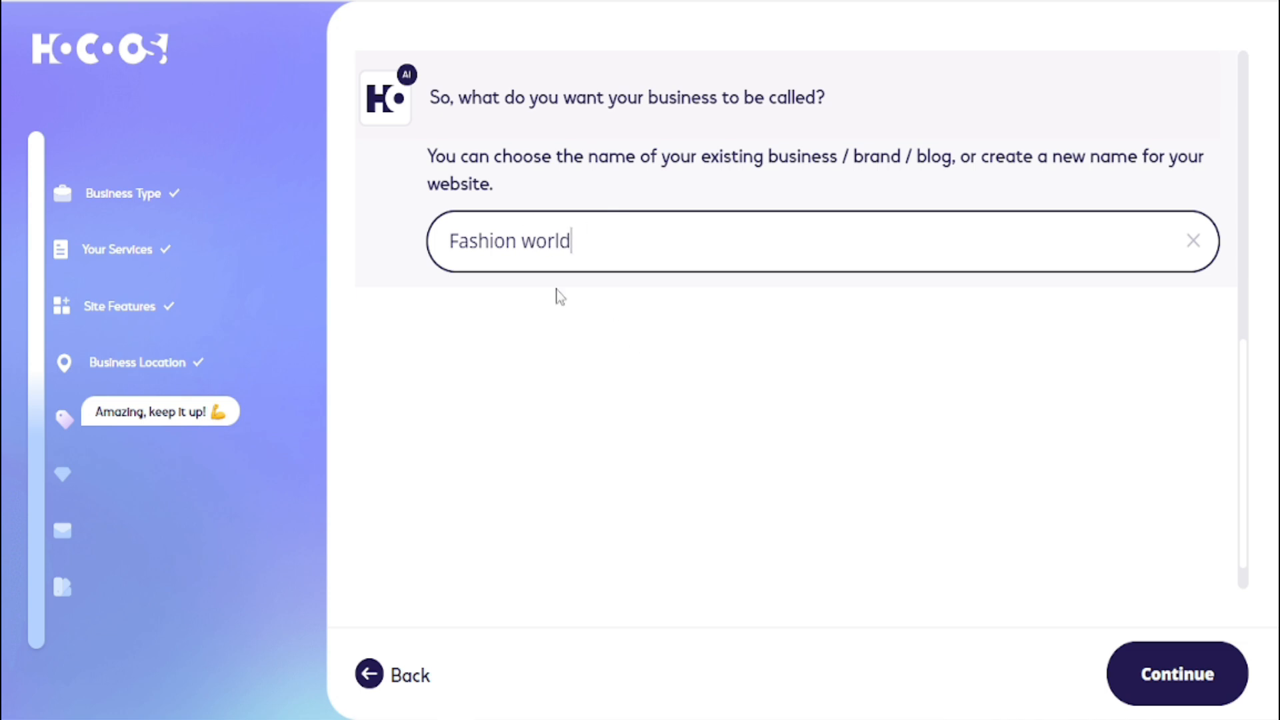
pyautogui.press('Return')
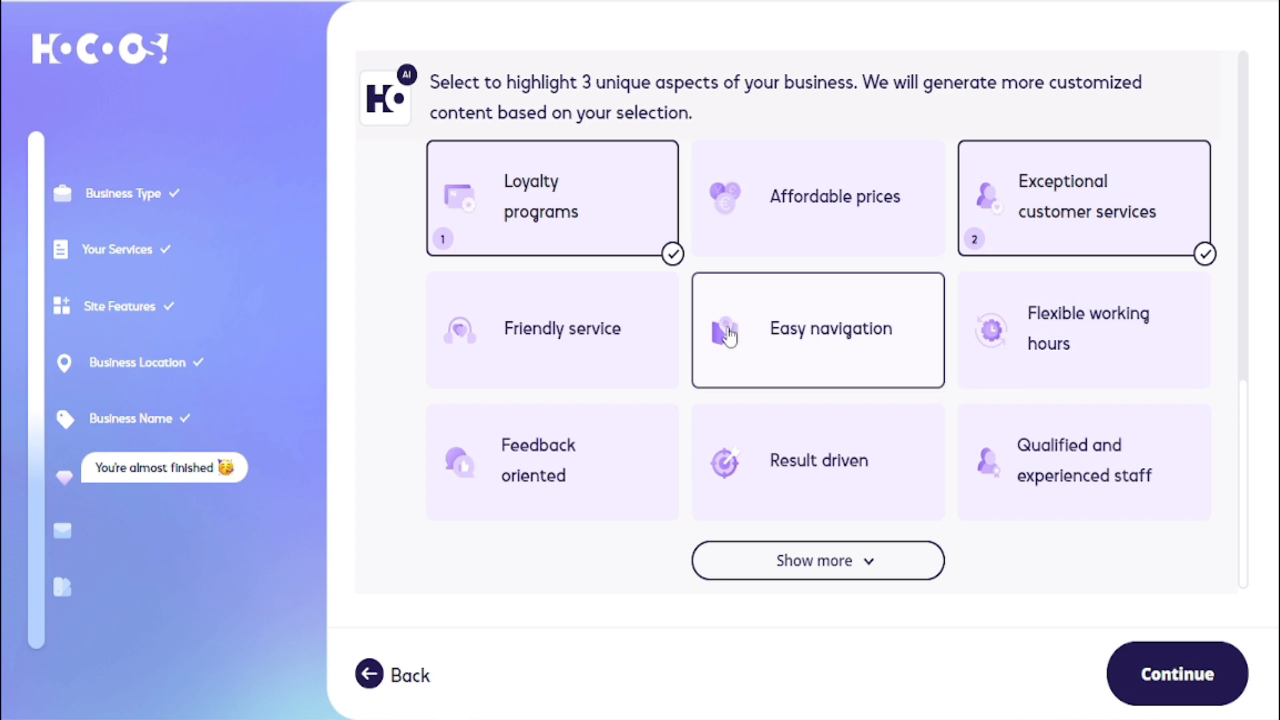
# - Add Friendly service as the third highlighted business aspect and accept the website contact form as the contact method
pyautogui.click(590, 337)
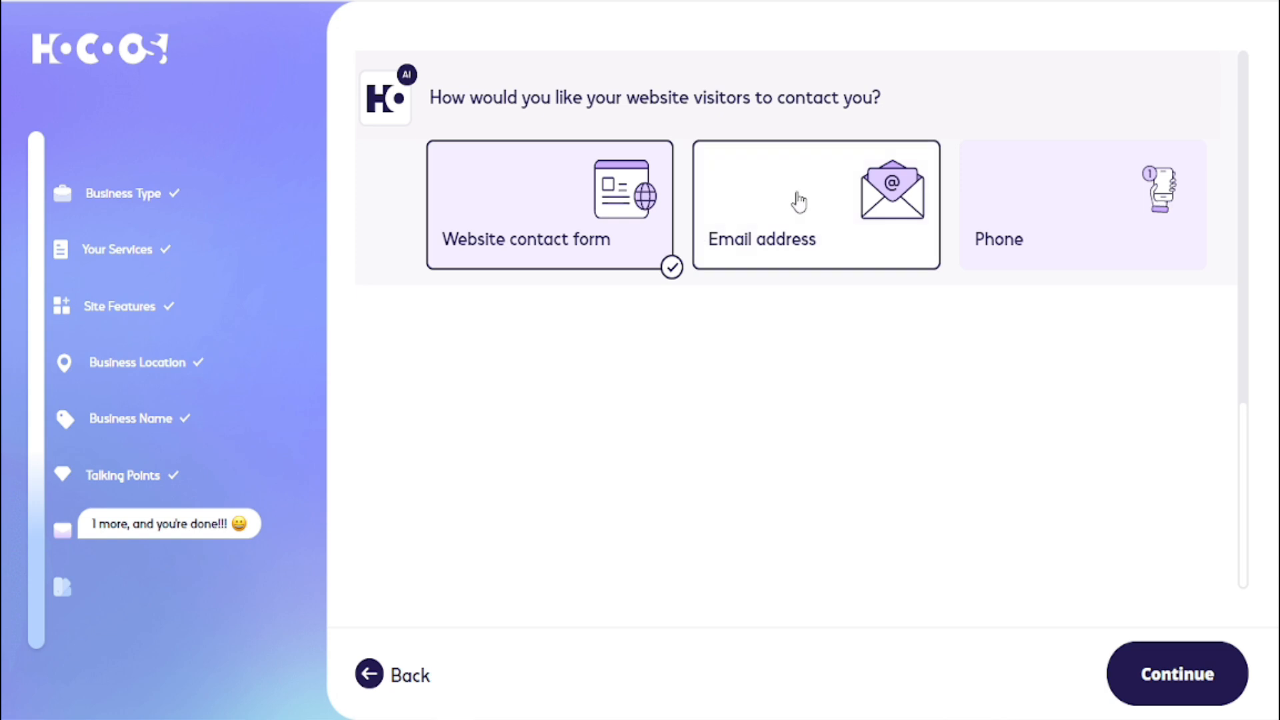
pyautogui.click(1203, 666)
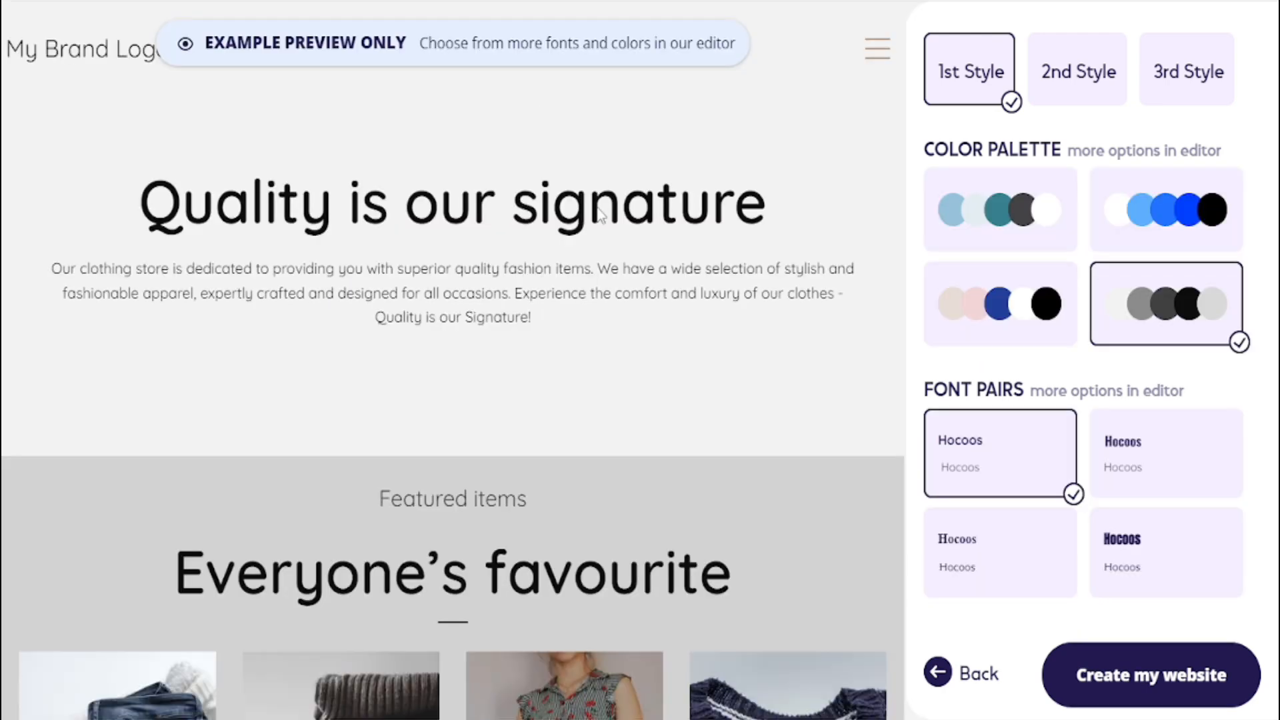
# - Look through the initial design preview, then try the 2nd Style and examine its page
pyautogui.scroll(-8, 627, 353)
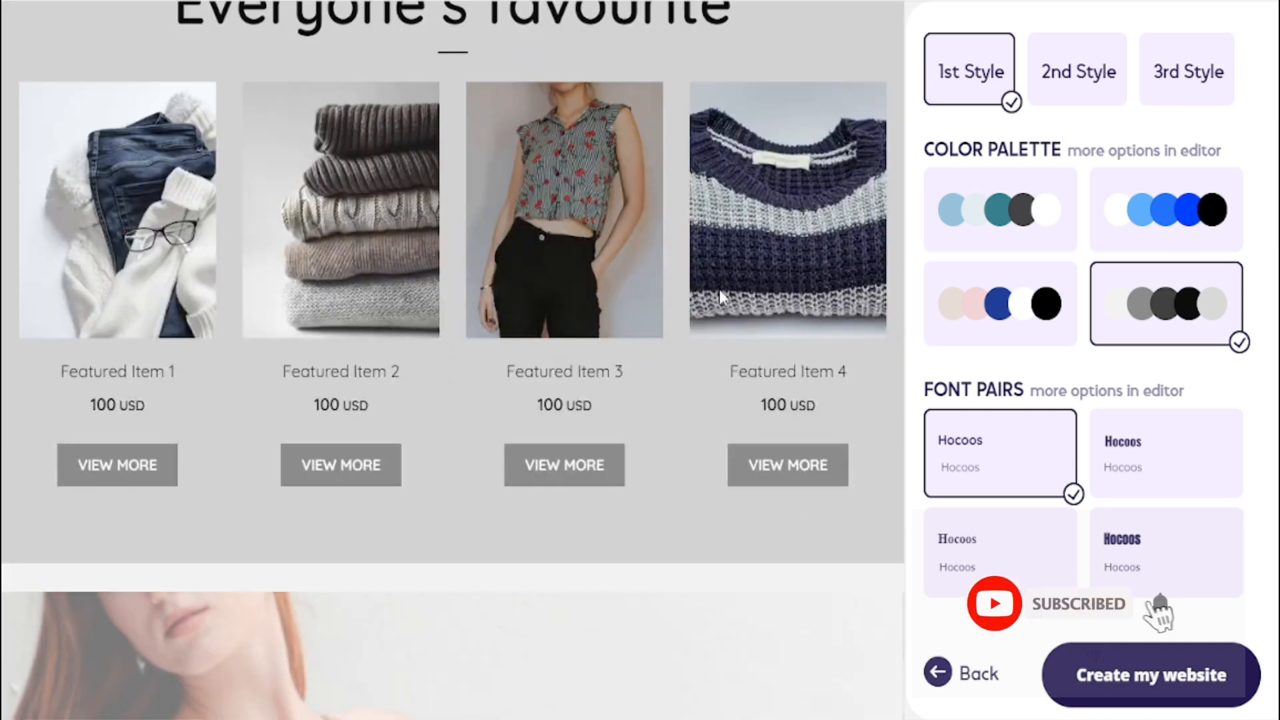
pyautogui.scroll(8, 494, 265)
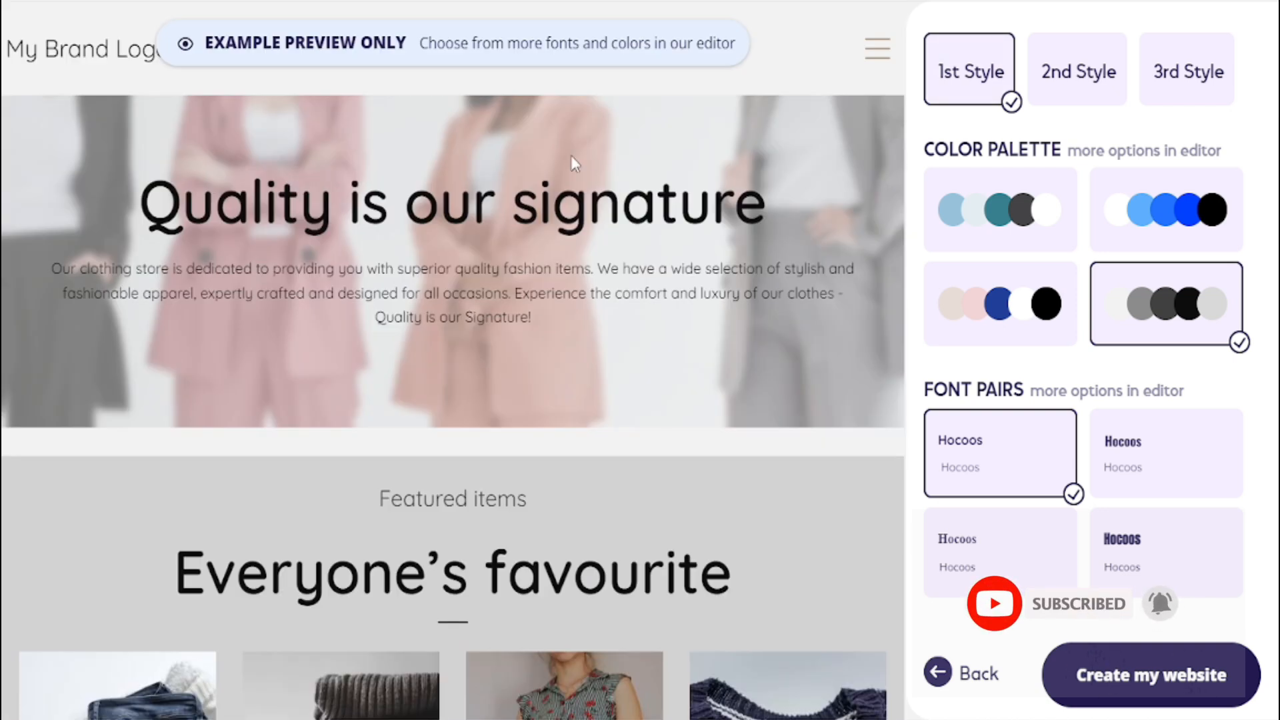
pyautogui.click(1087, 73)
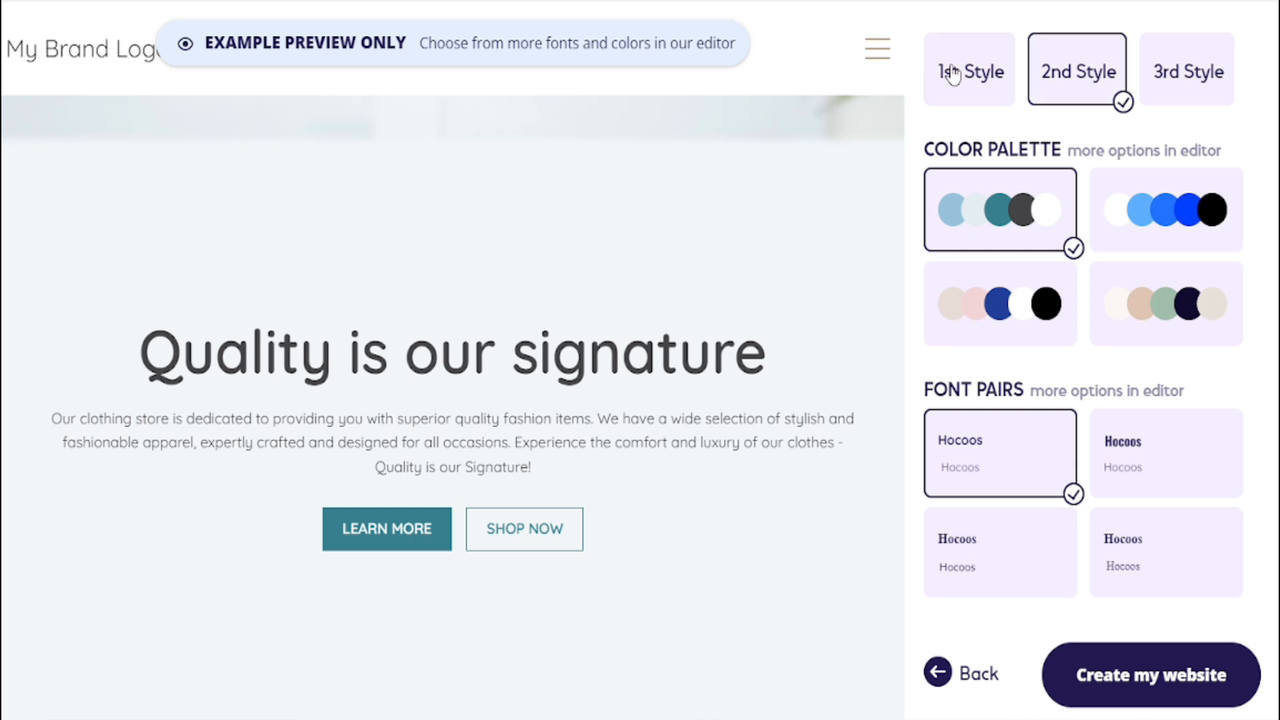
pyautogui.scroll(-10, 632, 216)
pyautogui.scroll(-10, 443, 275)
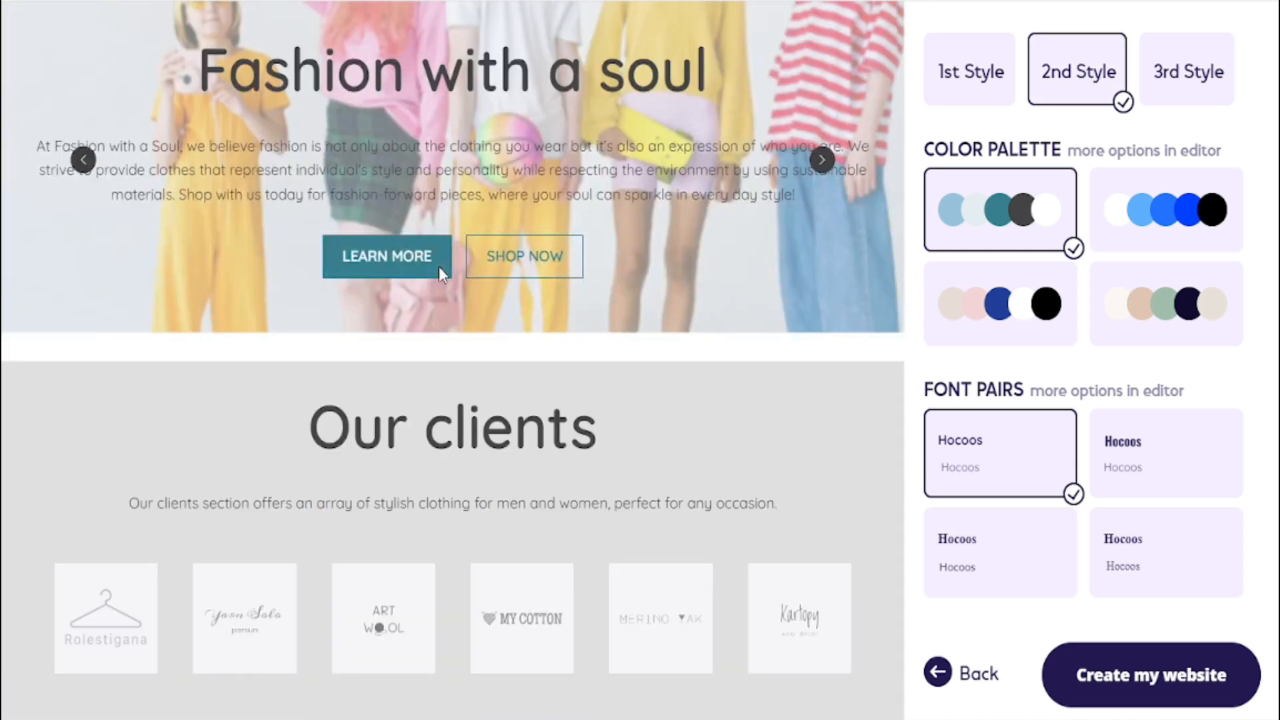
pyautogui.scroll(20, 438, 266)
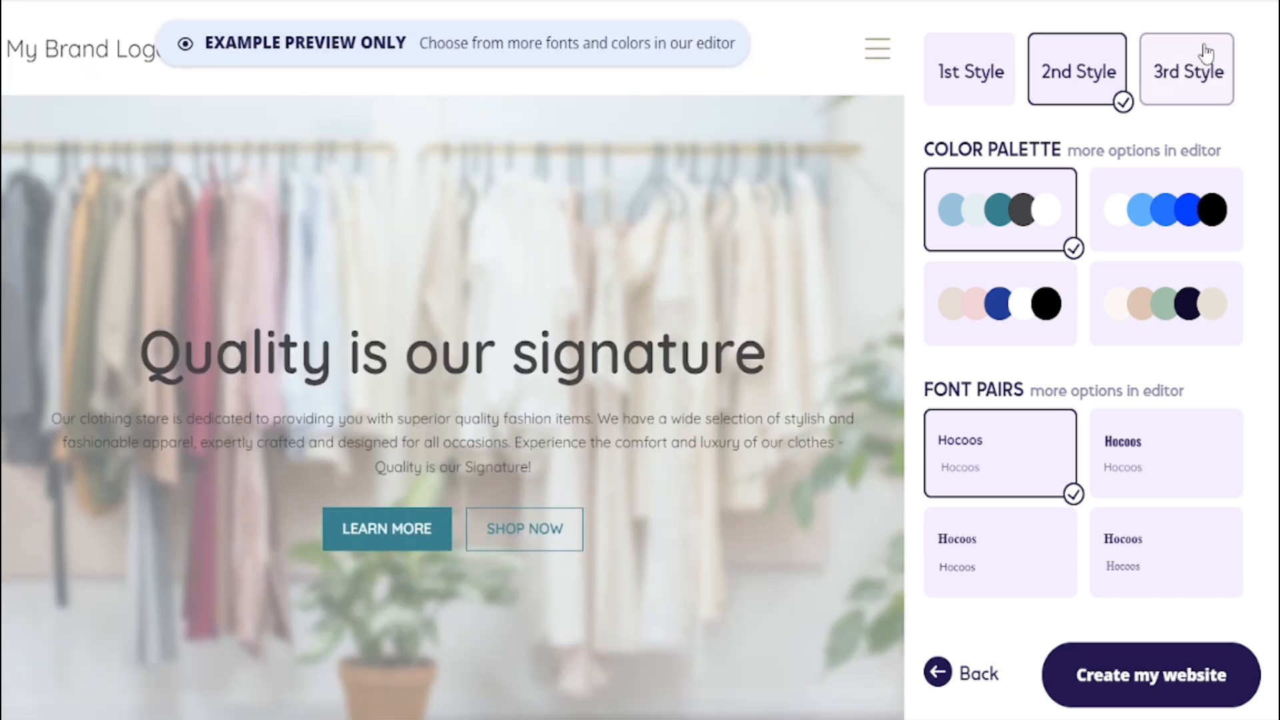
# - Try the 3rd Style for the website and look through its preview down to the footer
pyautogui.click(1179, 92)
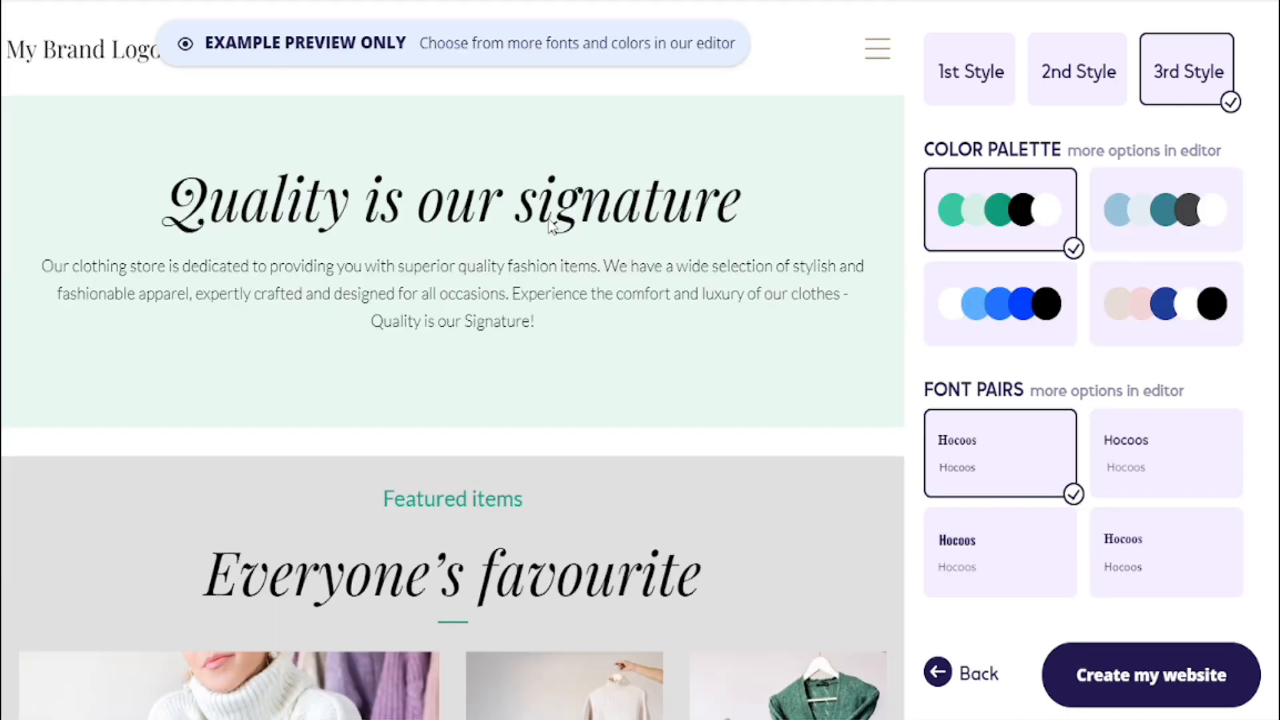
pyautogui.scroll(-20, 527, 254)
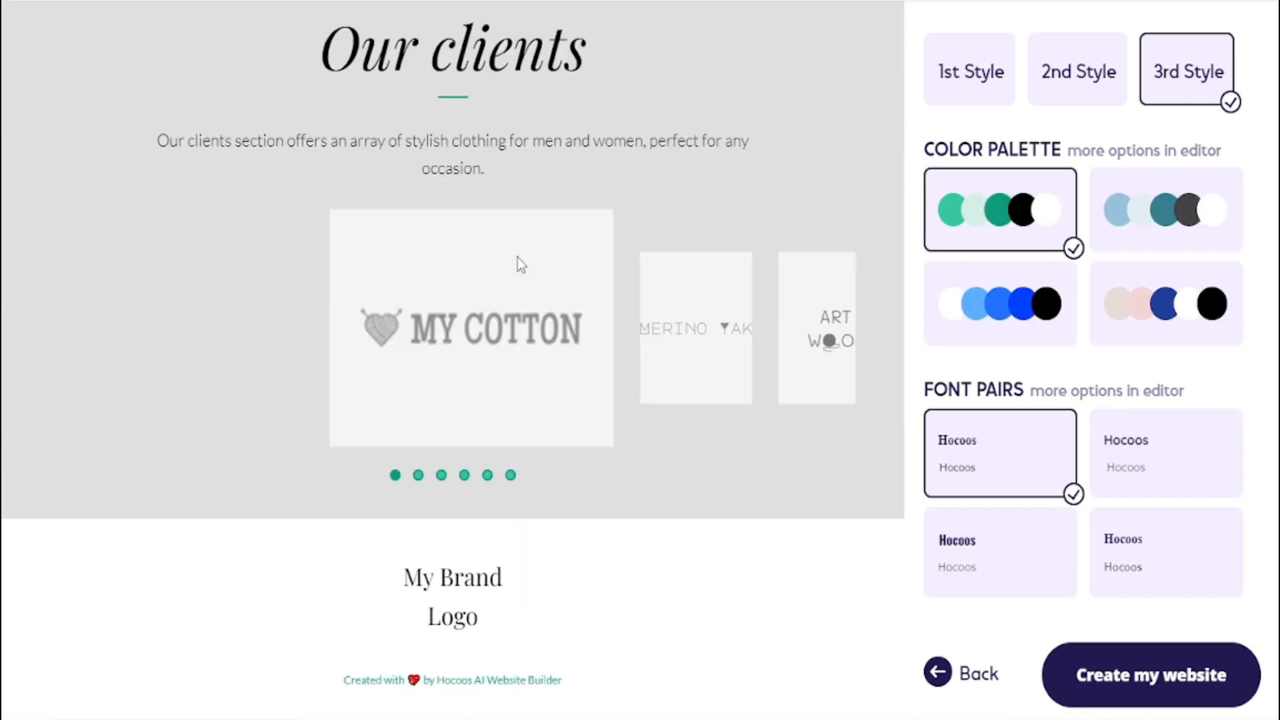
pyautogui.scroll(10, 518, 258)
pyautogui.scroll(10, 517, 257)
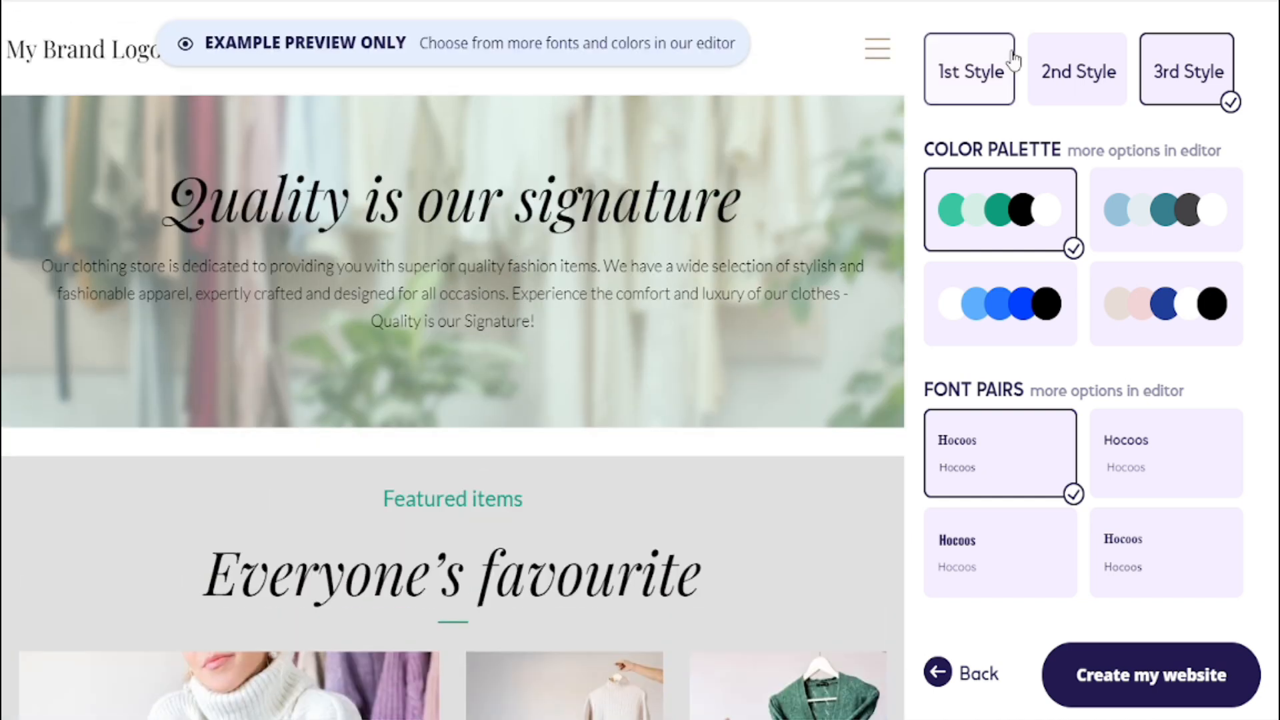
# - Apply the 1st Style to the website and look through its preview
pyautogui.click(1006, 66)
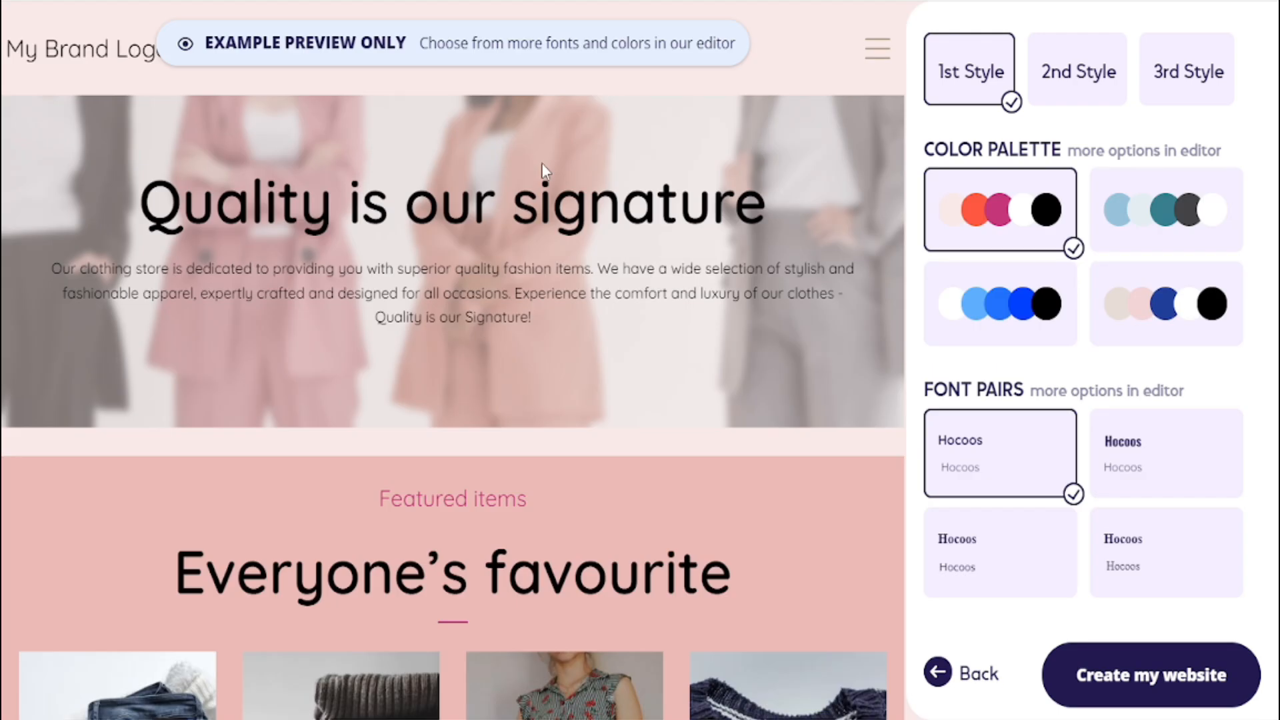
pyautogui.scroll(-20, 340, 205)
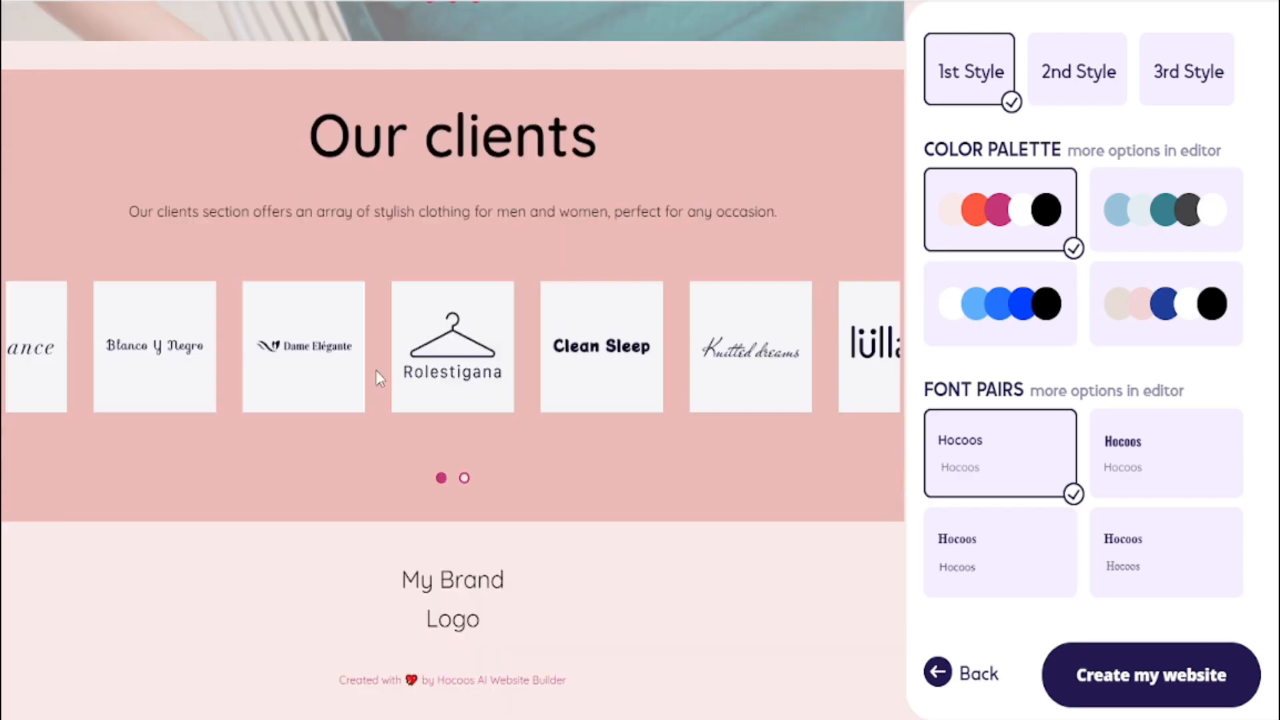
pyautogui.scroll(20, 398, 377)
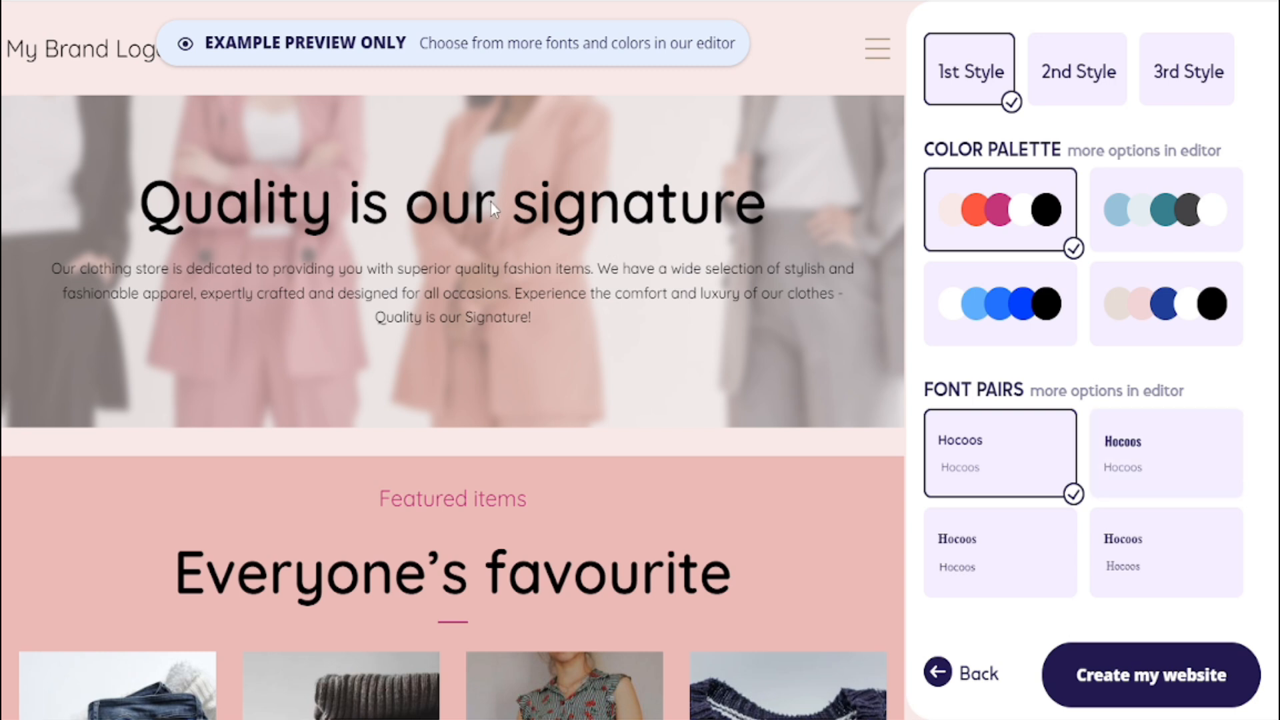
# - Try the alternative font pairs on the preview and return to the first pair
pyautogui.click(1120, 463)
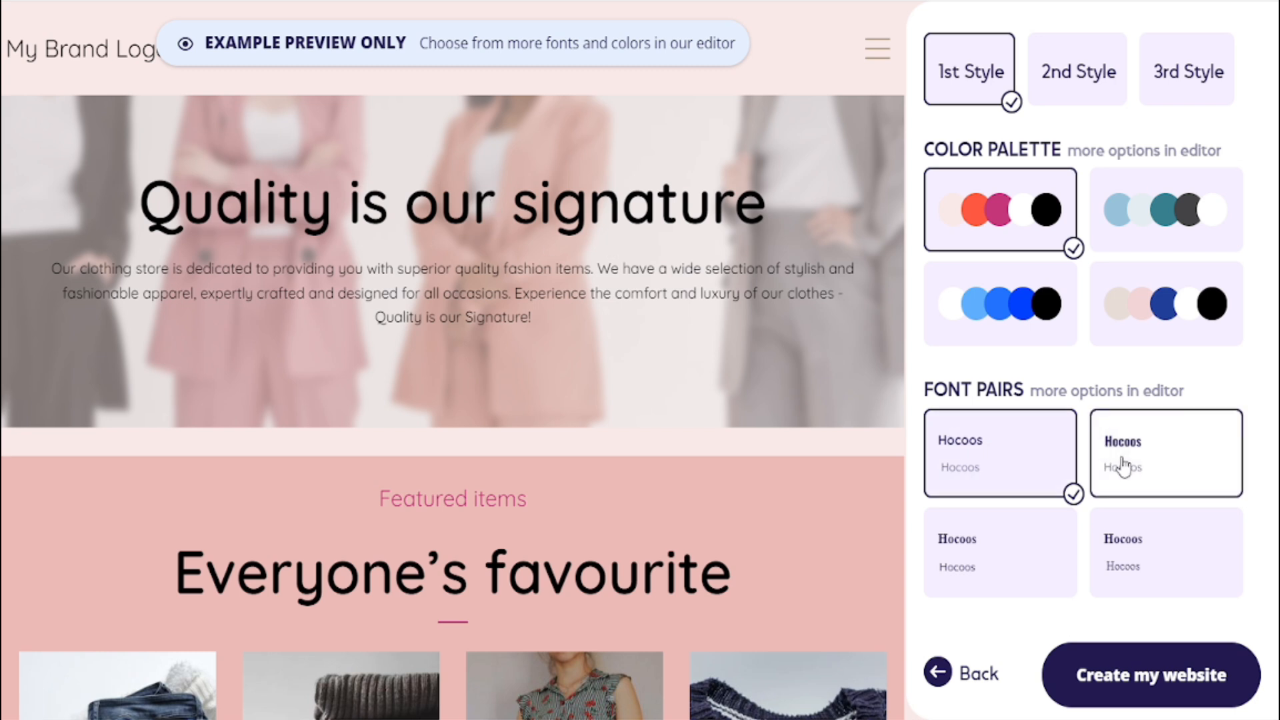
pyautogui.click(1008, 560)
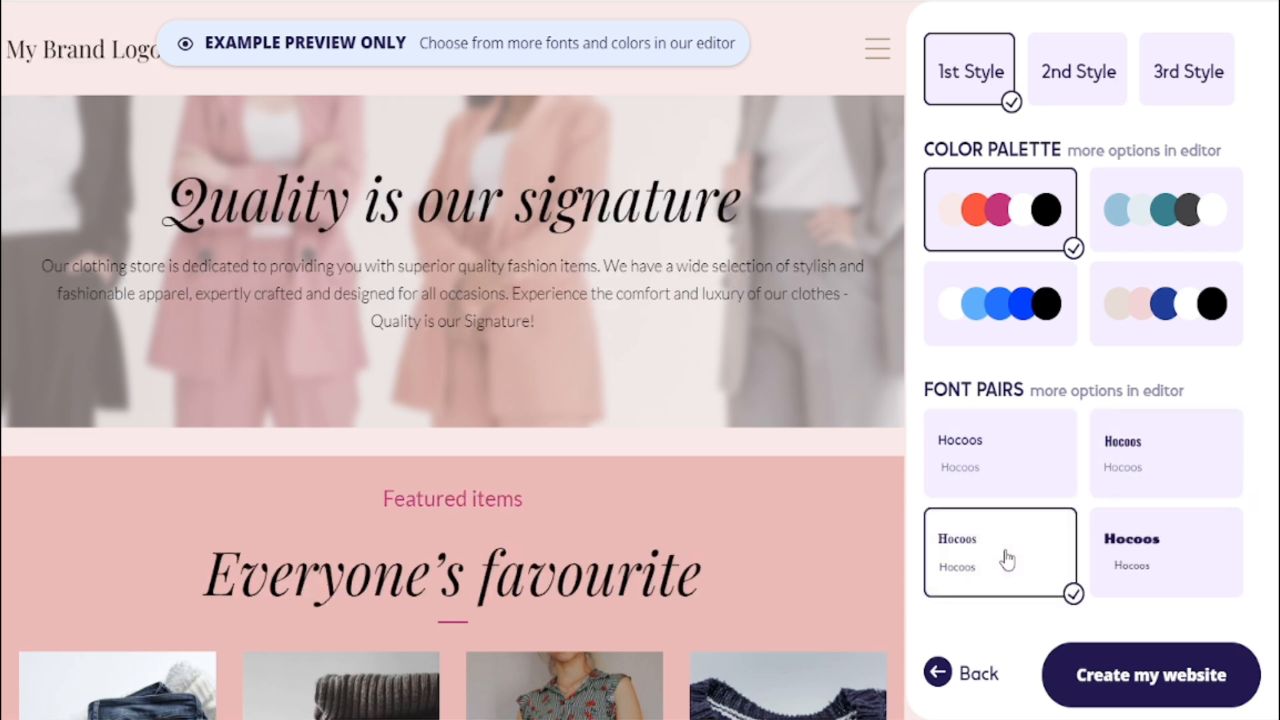
pyautogui.click(1133, 581)
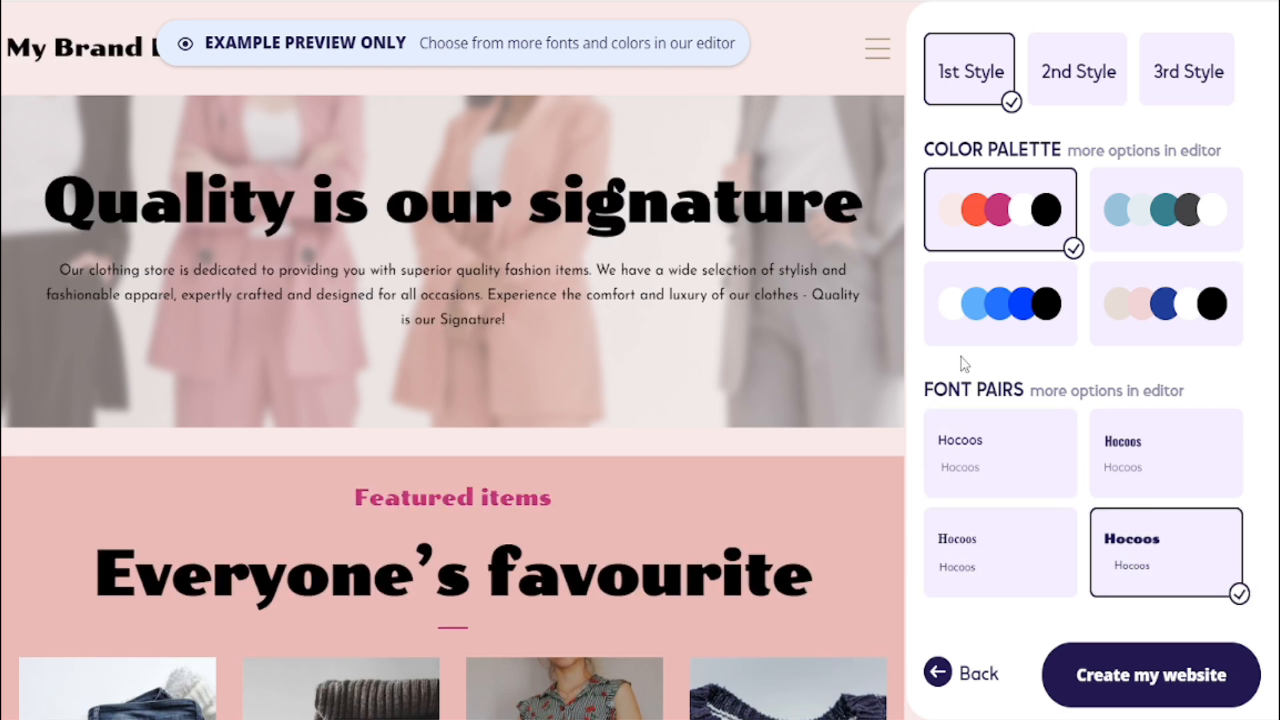
pyautogui.click(980, 441)
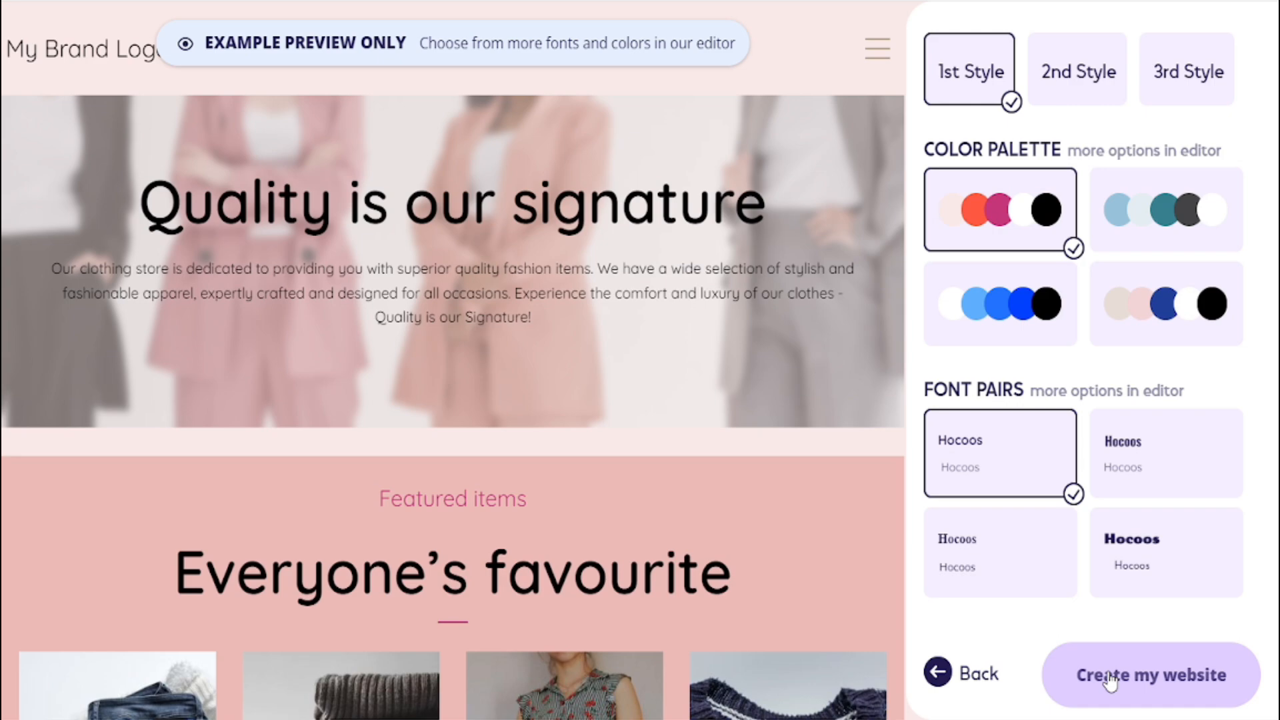
# - Create the website with the chosen design and look through the generated home page in the editor
pyautogui.click(1110, 682)
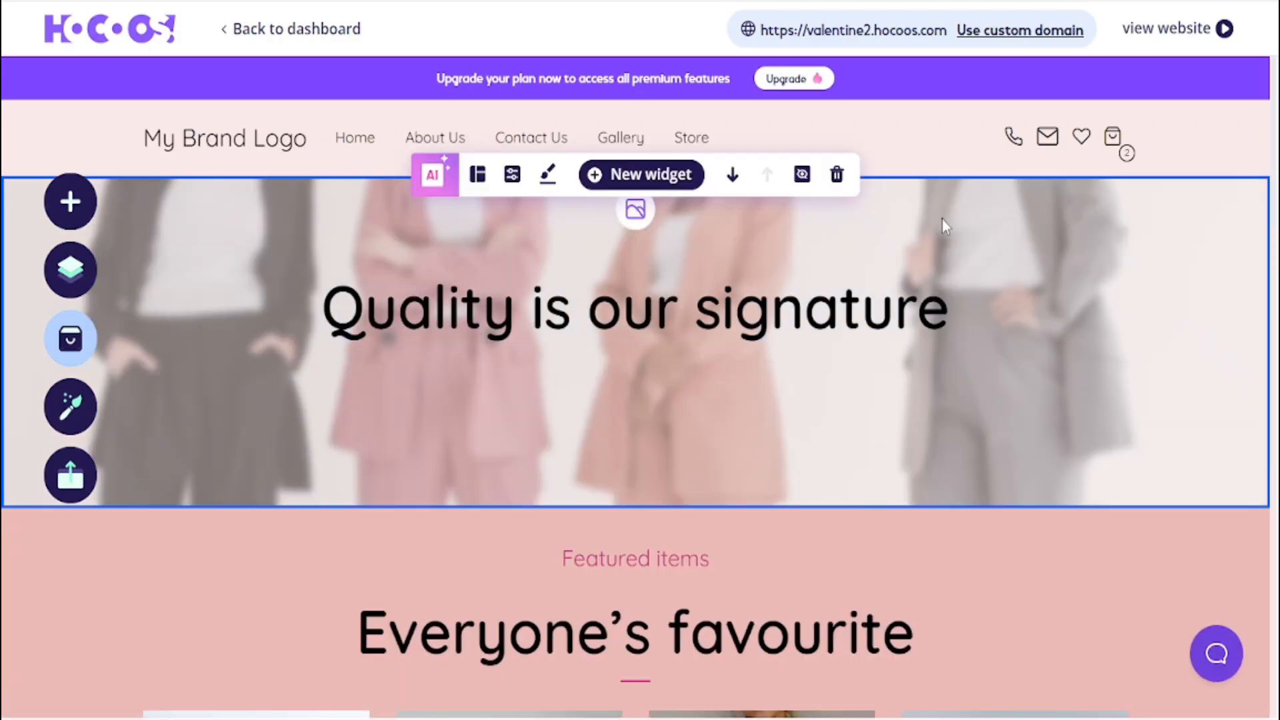
pyautogui.scroll(-15, 930, 335)
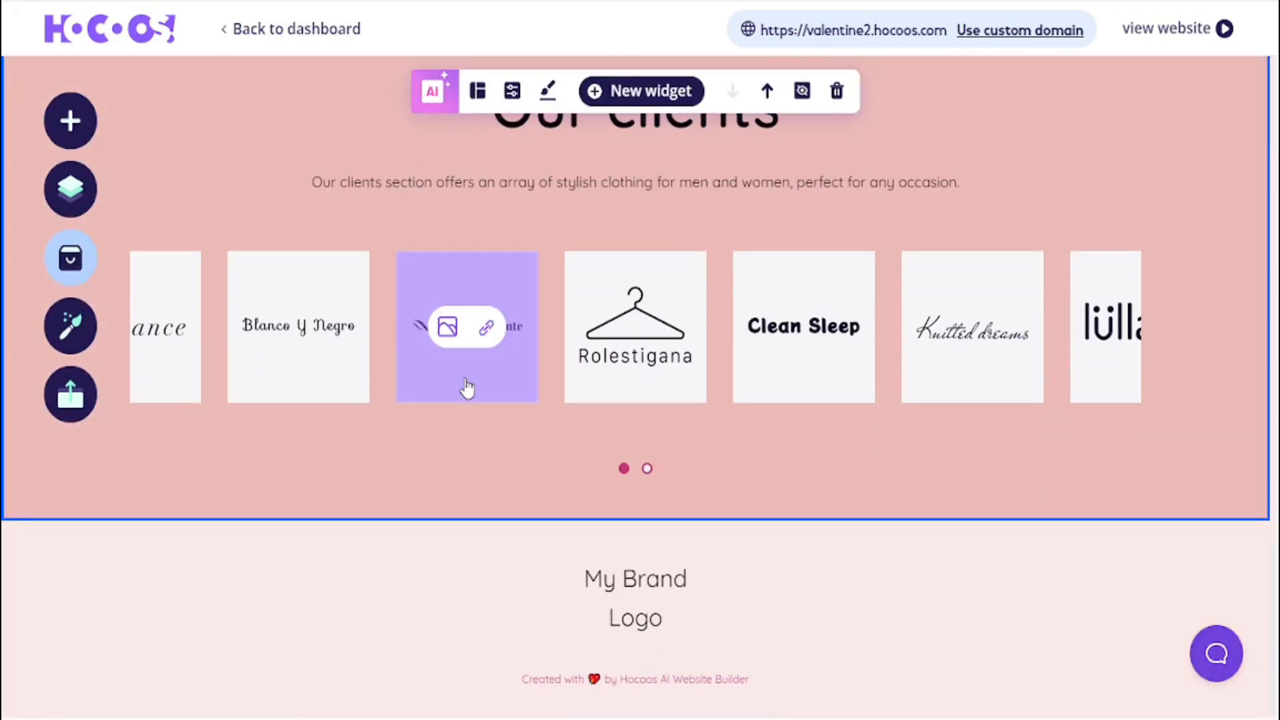
pyautogui.scroll(20, 467, 377)
pyautogui.scroll(5, 473, 378)
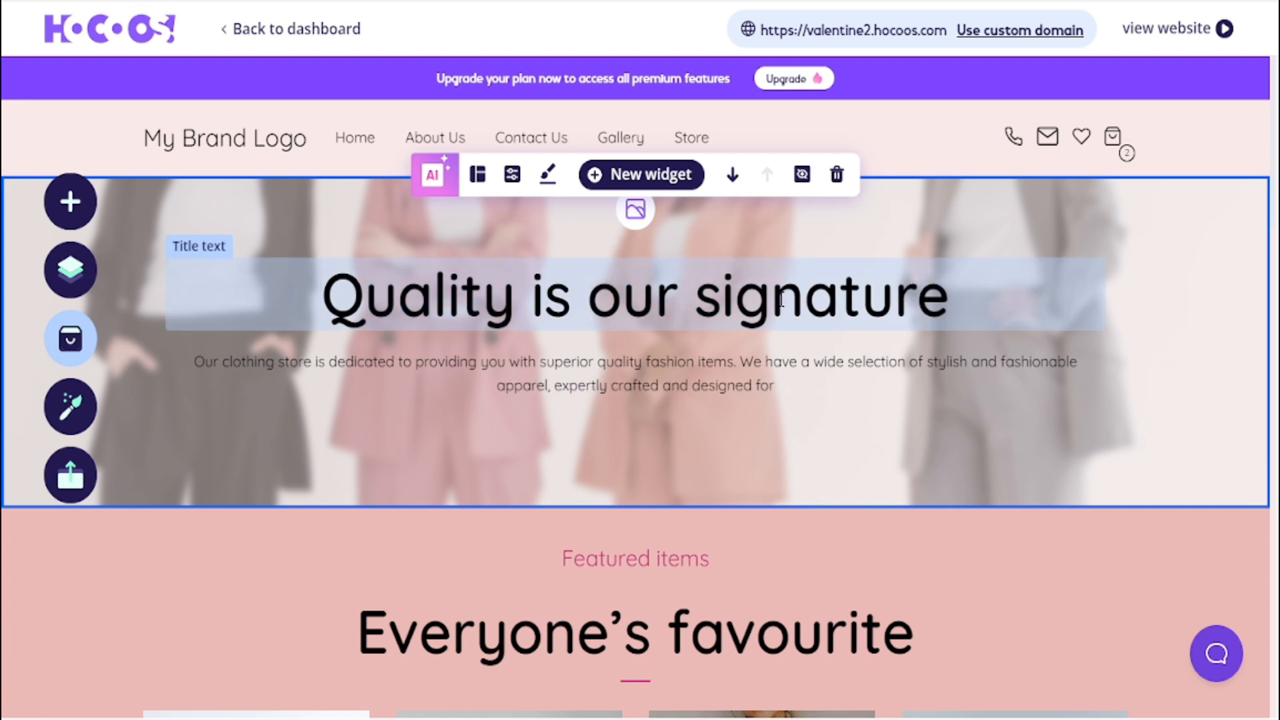
# - Open the title and the description text of the "Quality is our signature" section for editing
pyautogui.click(571, 294)
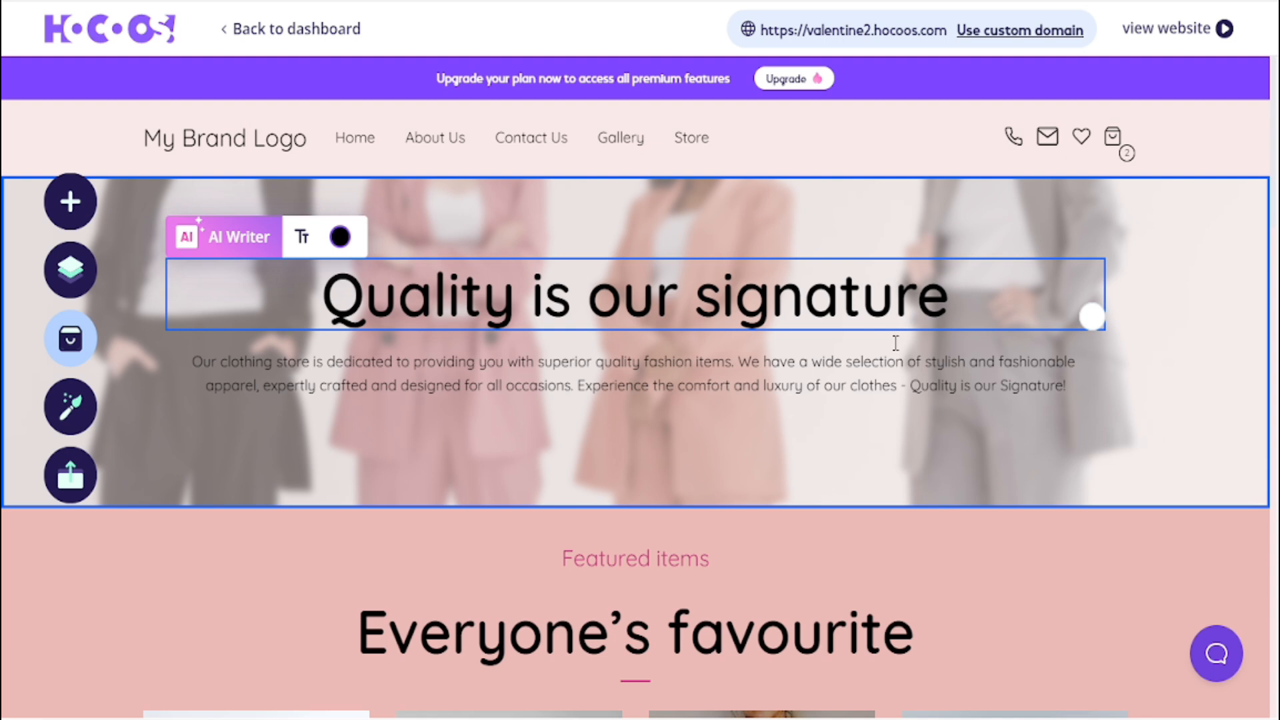
pyautogui.click(808, 378)
pyautogui.click(587, 220)
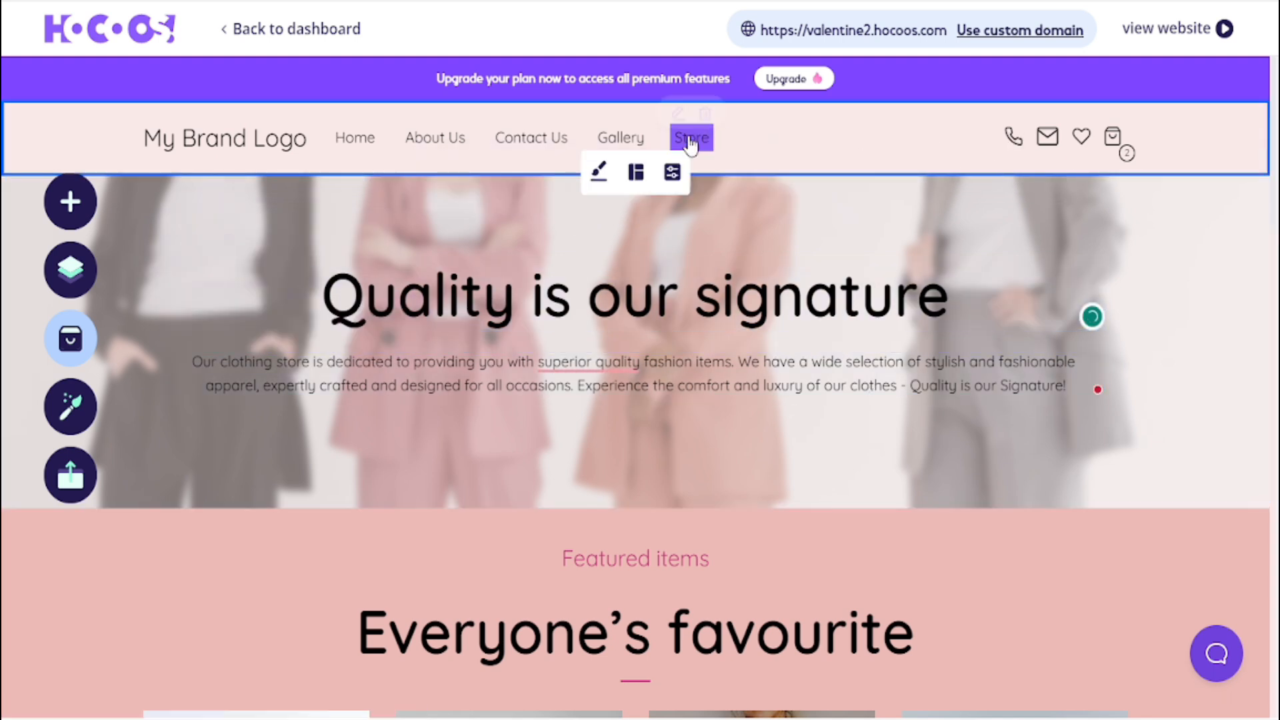
# - Delete the Store item from the website's navigation menu
pyautogui.click(707, 114)
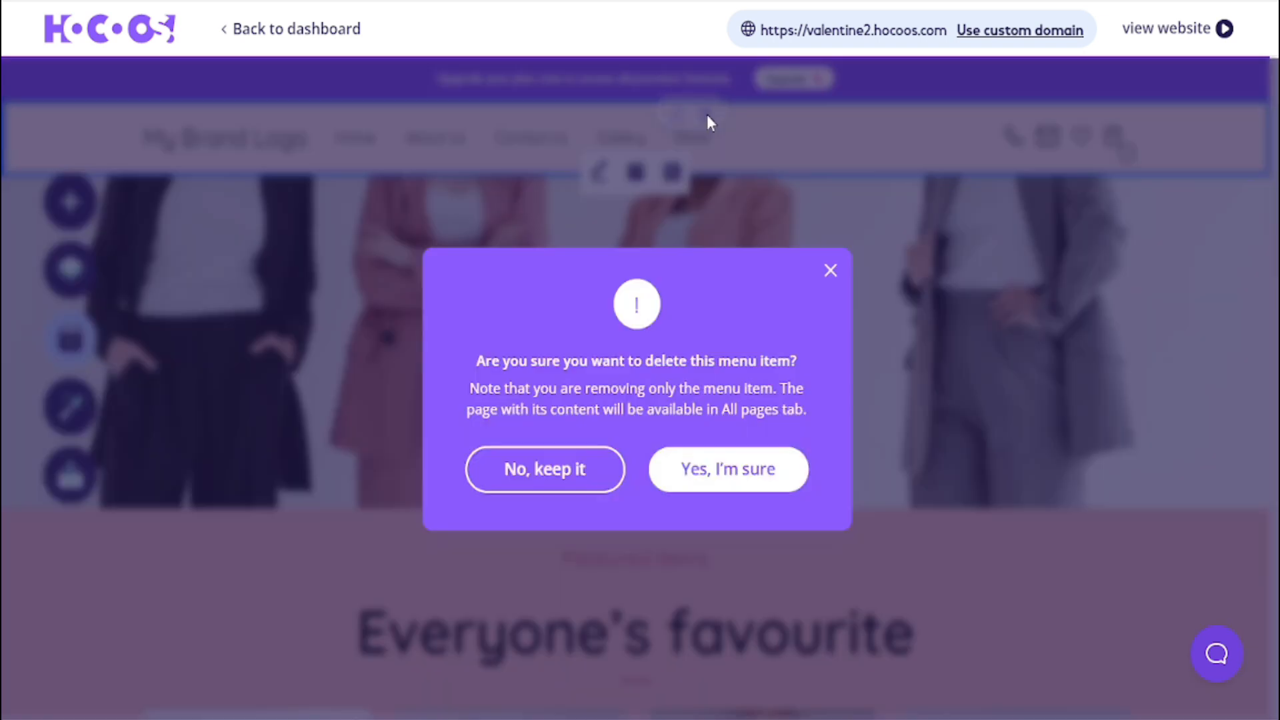
pyautogui.click(750, 469)
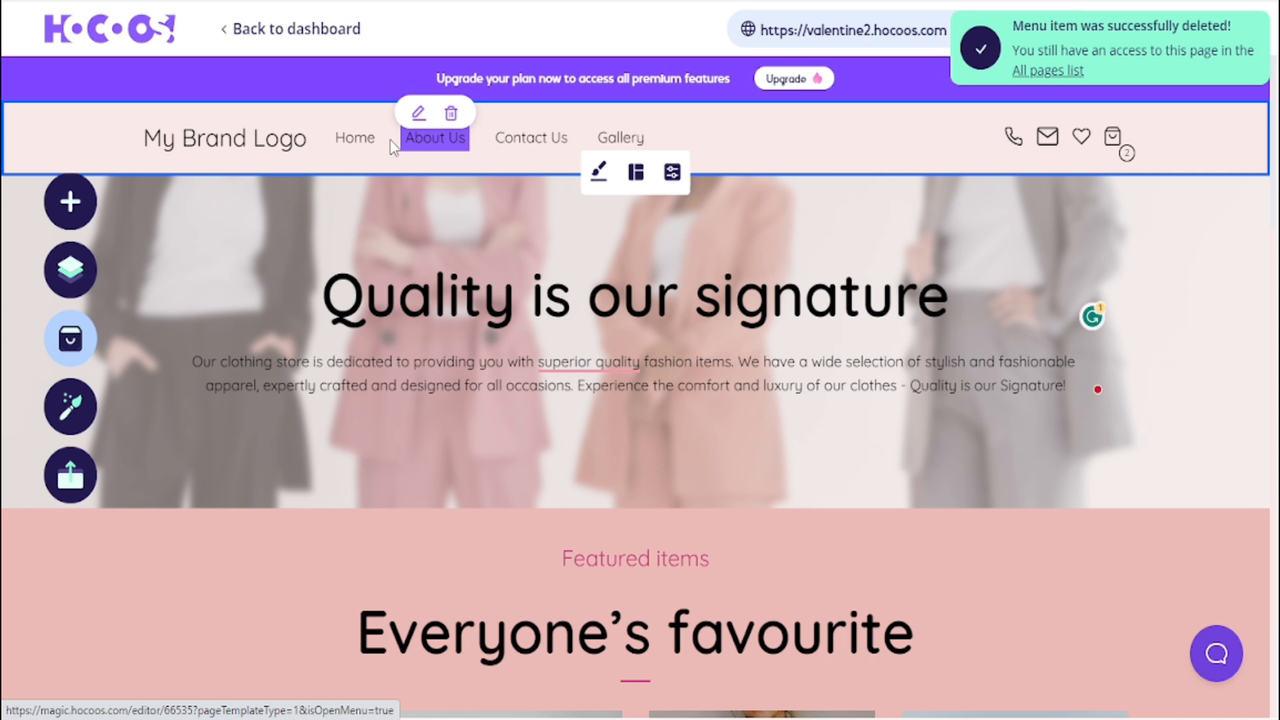
# - Check the home page in the editor, then open the live website and look through its home page
pyautogui.scroll(-10, 609, 492)
pyautogui.scroll(-10, 610, 494)
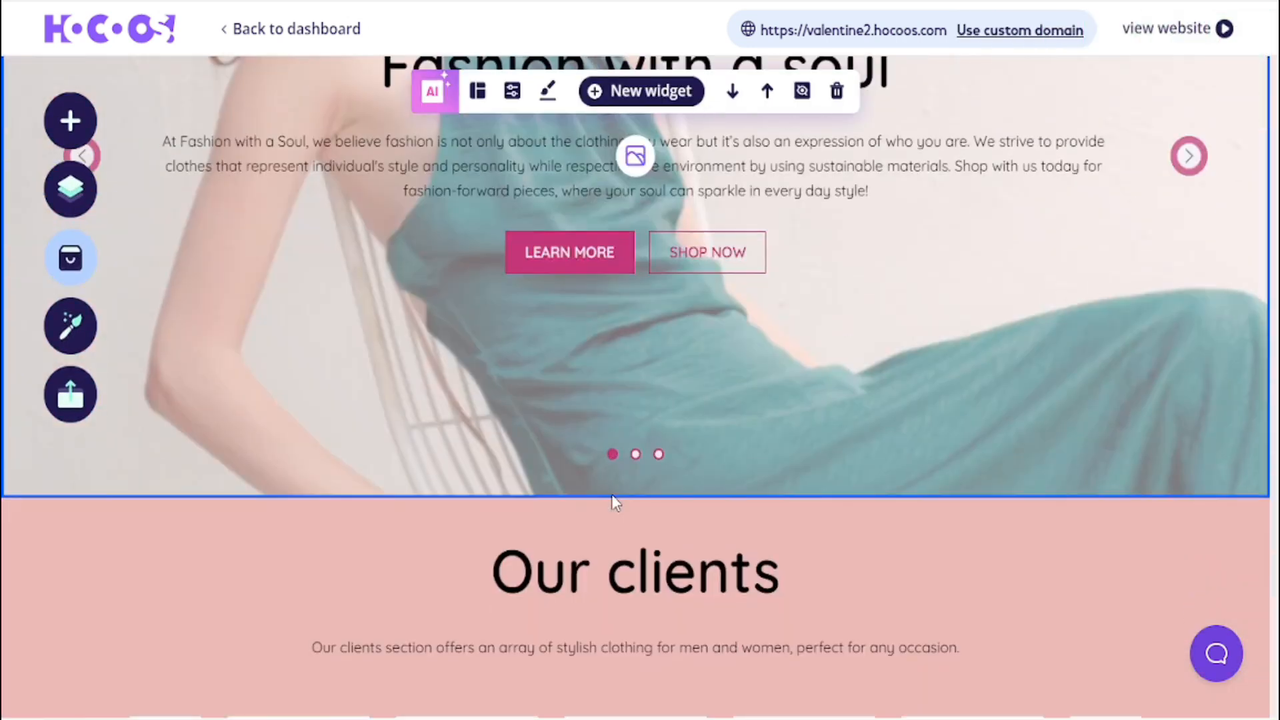
pyautogui.scroll(20, 611, 494)
pyautogui.scroll(5, 611, 494)
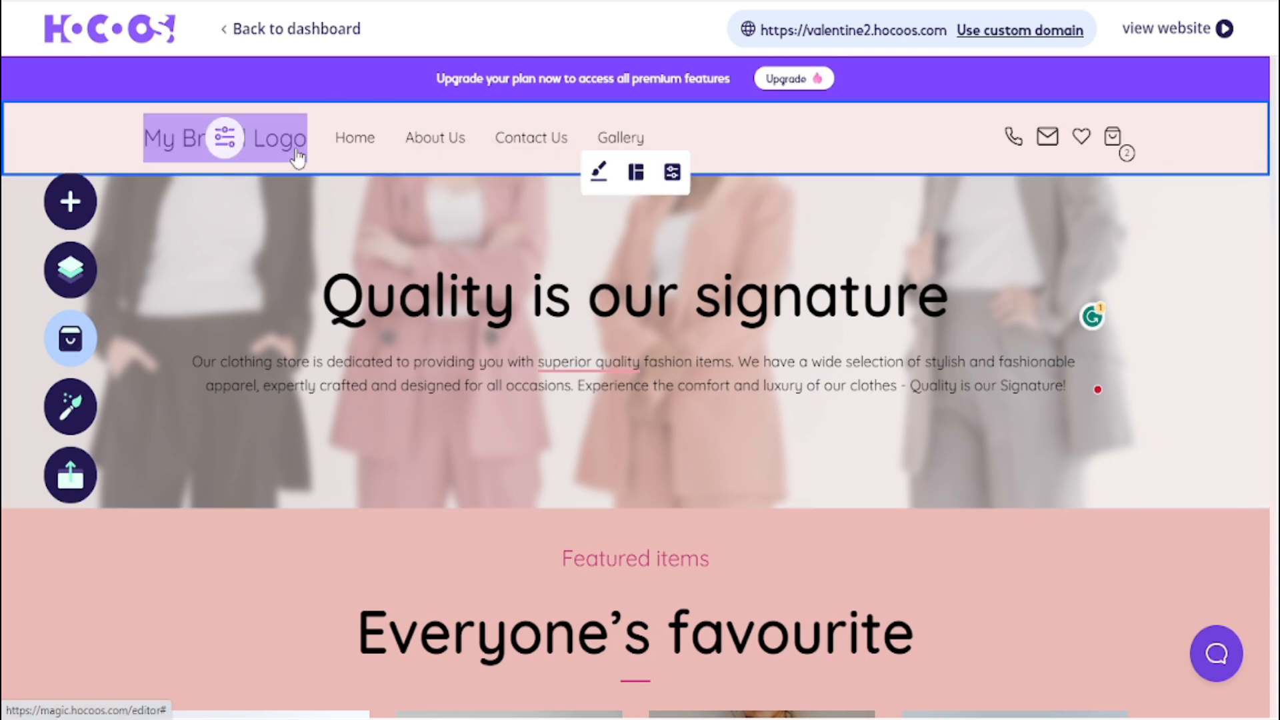
pyautogui.moveTo(749, 103)
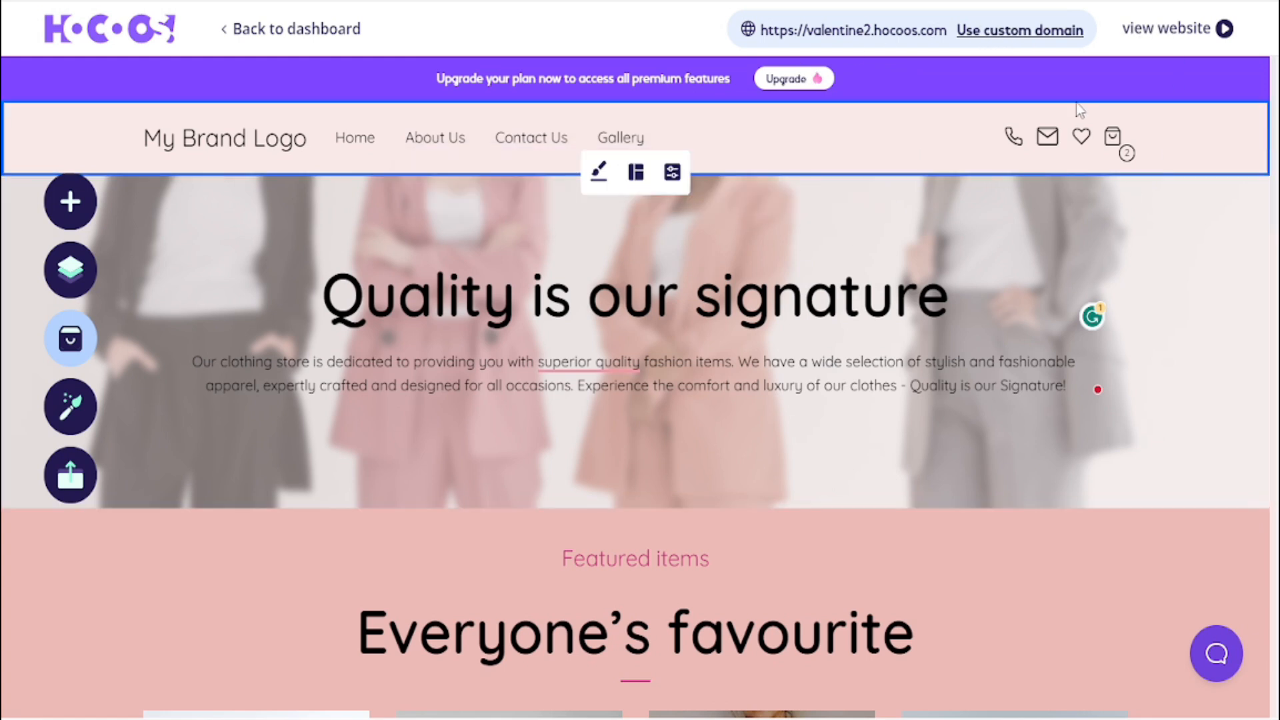
pyautogui.click(1185, 30)
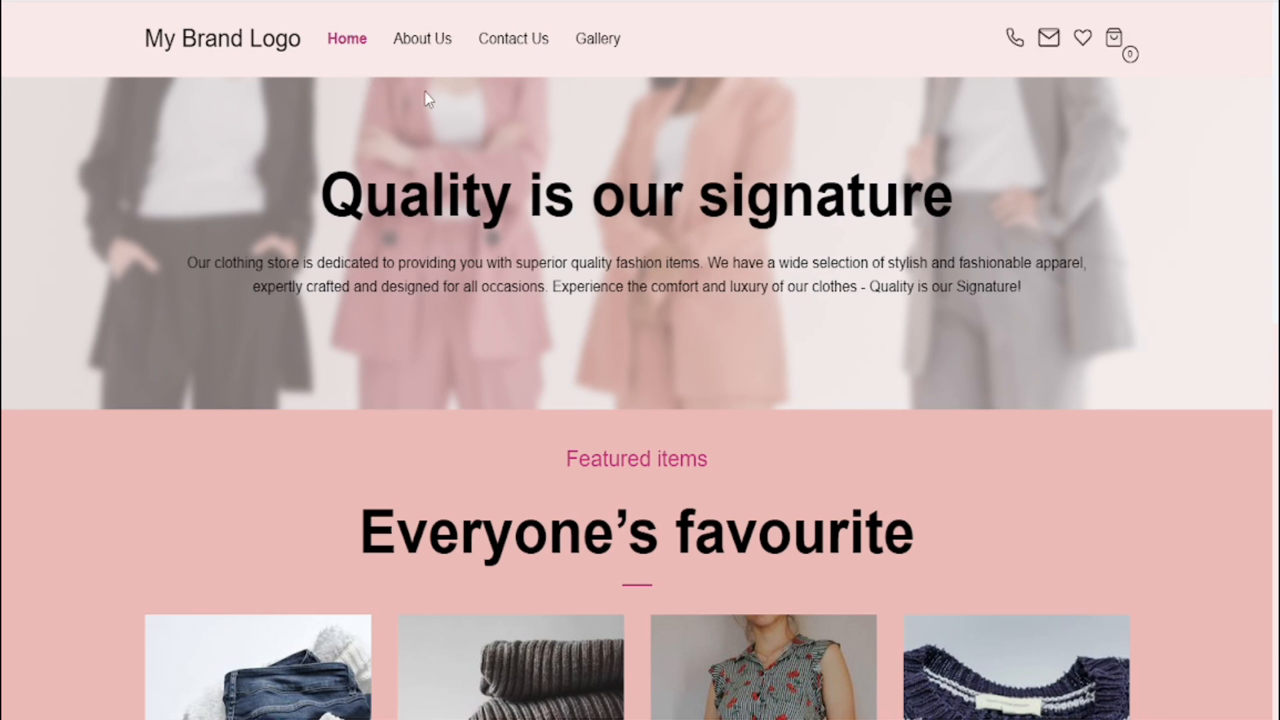
pyautogui.scroll(-12, 673, 93)
pyautogui.scroll(12, 642, 175)
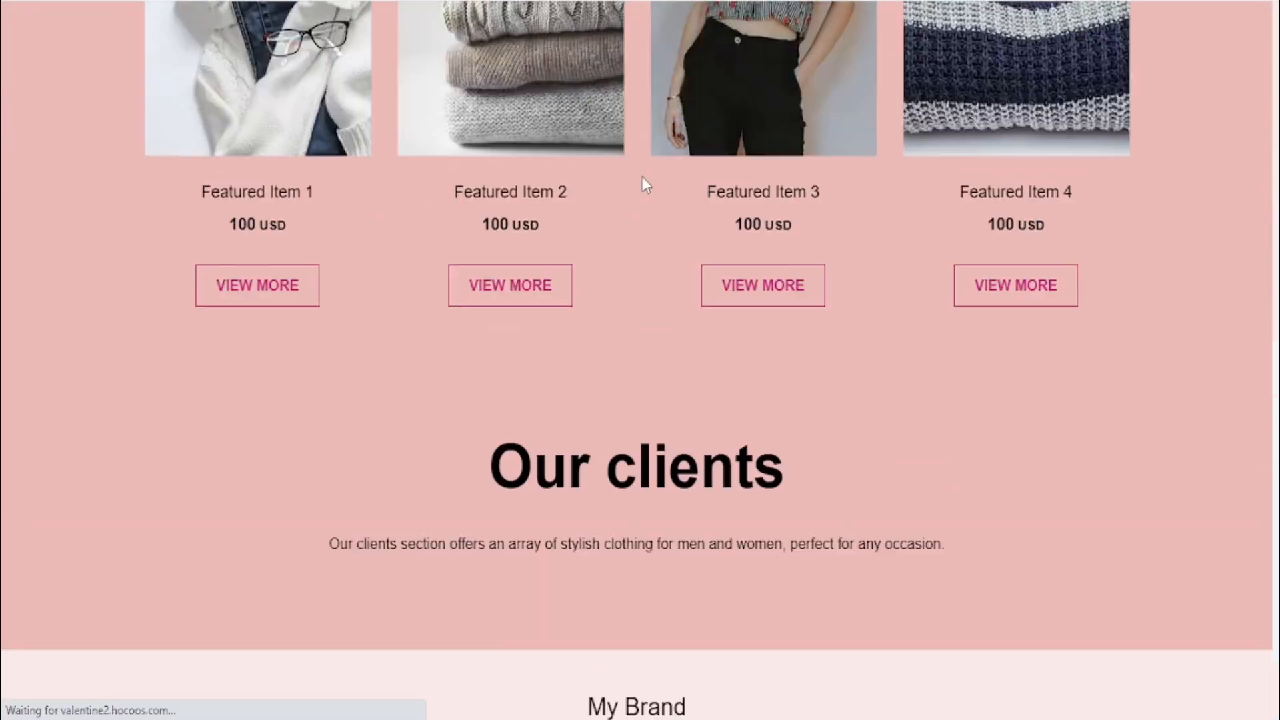